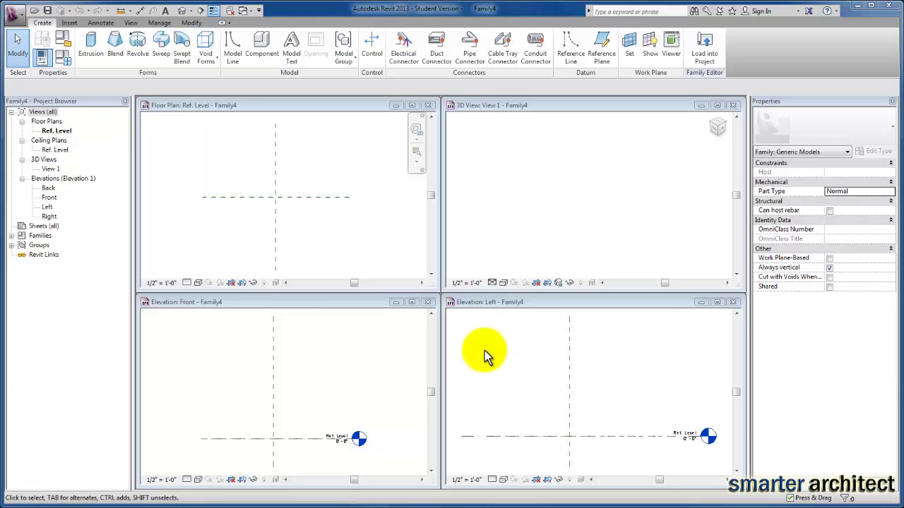
Start a new Revolve from the Forms panel to enter Create Revolve sketch mode.
{"action": "left_click", "coordinate": [138, 50]}
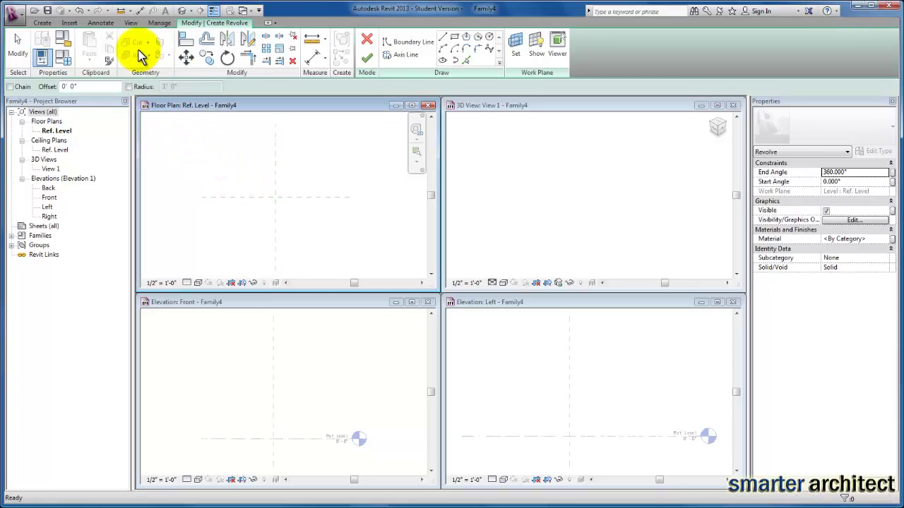
Begin the boundary sketch with a short horizontal top line and a vertical side line.
{"action": "left_click", "coordinate": [413, 41]}
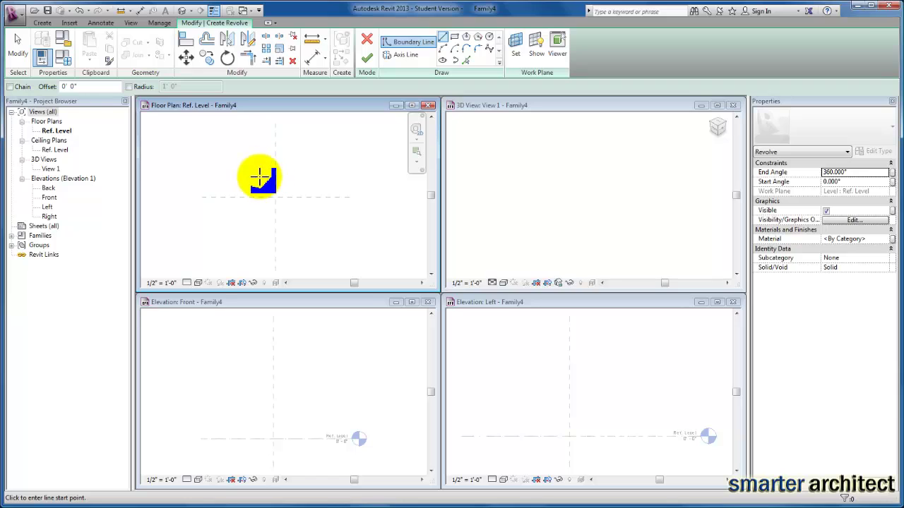
{"action": "left_click", "coordinate": [232, 168]}
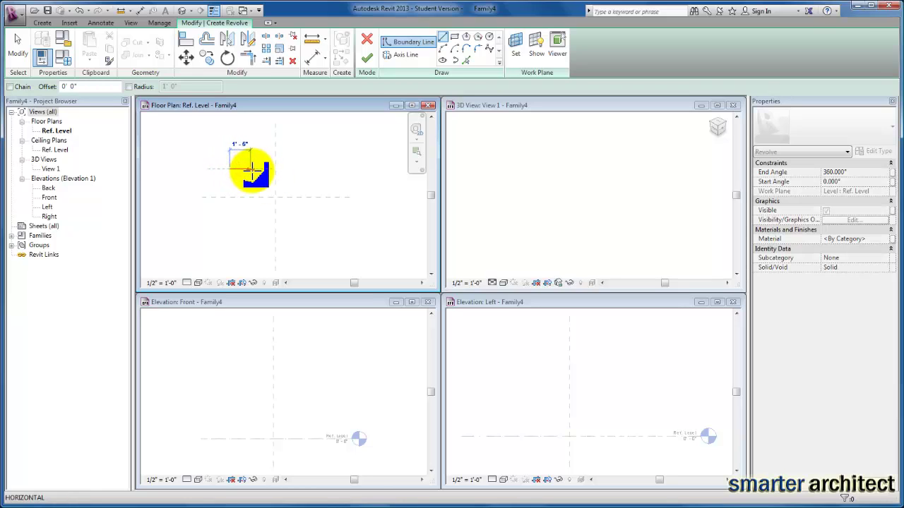
{"action": "left_click", "coordinate": [252, 168]}
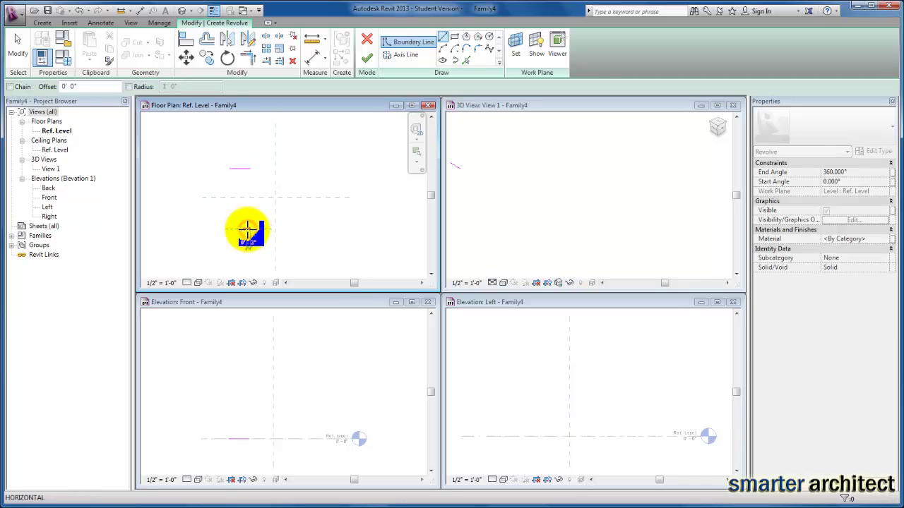
{"action": "left_click", "coordinate": [249, 228]}
{"action": "left_click", "coordinate": [250, 169]}
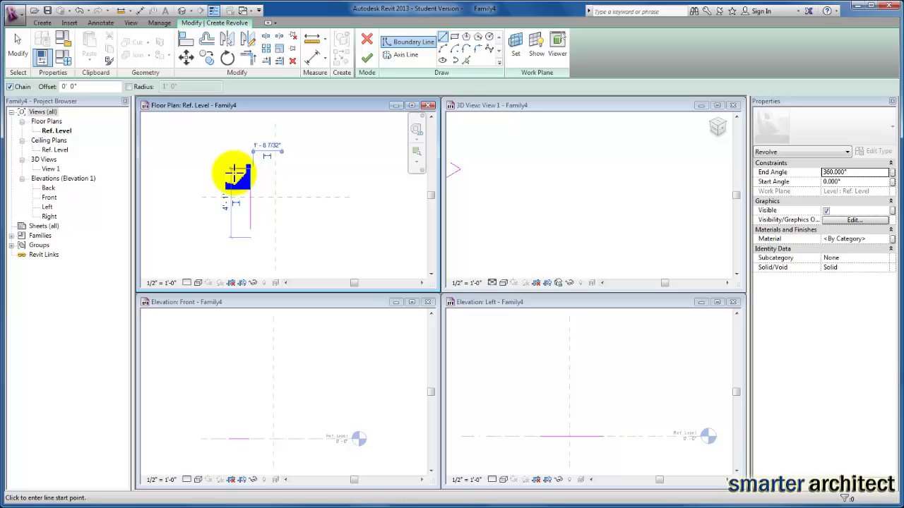
Draw the closed C-shaped profile: top, long vertical side, bottom, short return and closing line.
{"action": "scroll", "coordinate": [237, 170], "scroll_direction": "up", "scroll_amount": 2}
{"action": "mouse_move", "coordinate": [237, 170]}
{"action": "middle_mouse_down"}
{"action": "mouse_move", "coordinate": [252, 183]}
{"action": "mouse_move", "coordinate": [252, 161]}
{"action": "middle_mouse_up"}
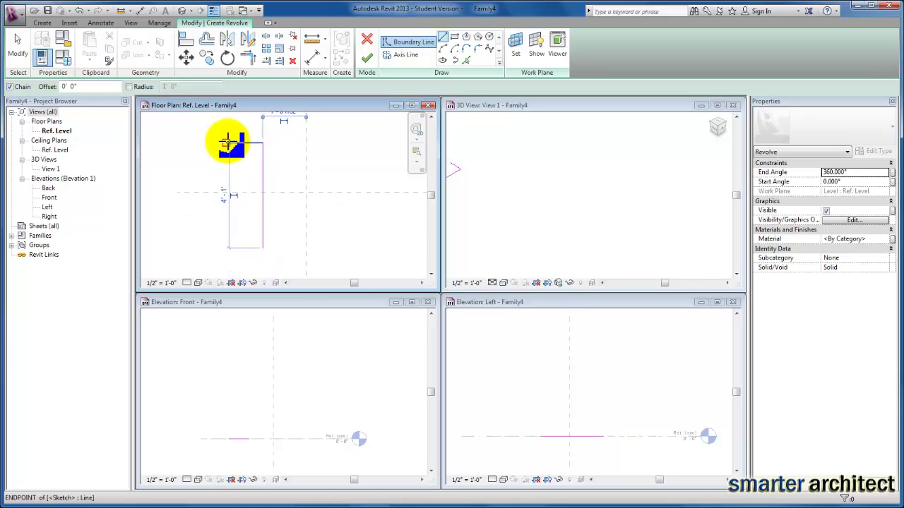
{"action": "left_click", "coordinate": [226, 144]}
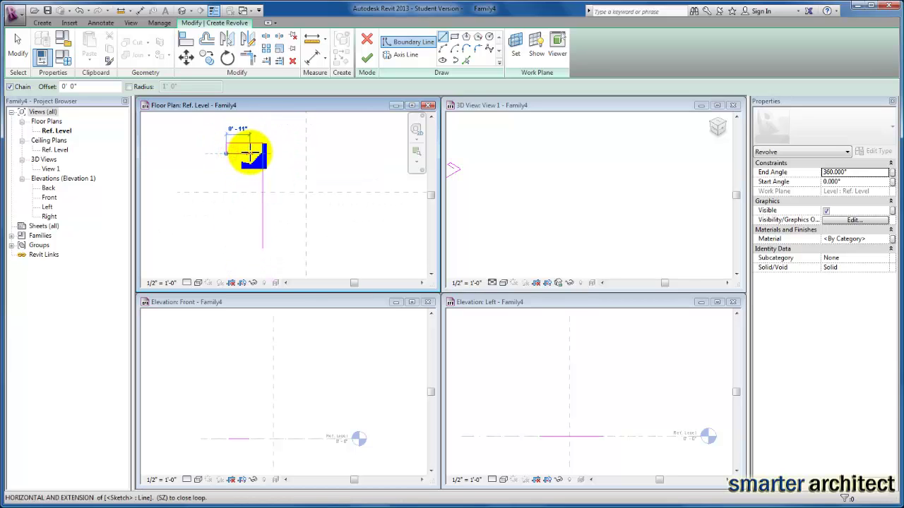
{"action": "left_click", "coordinate": [249, 153]}
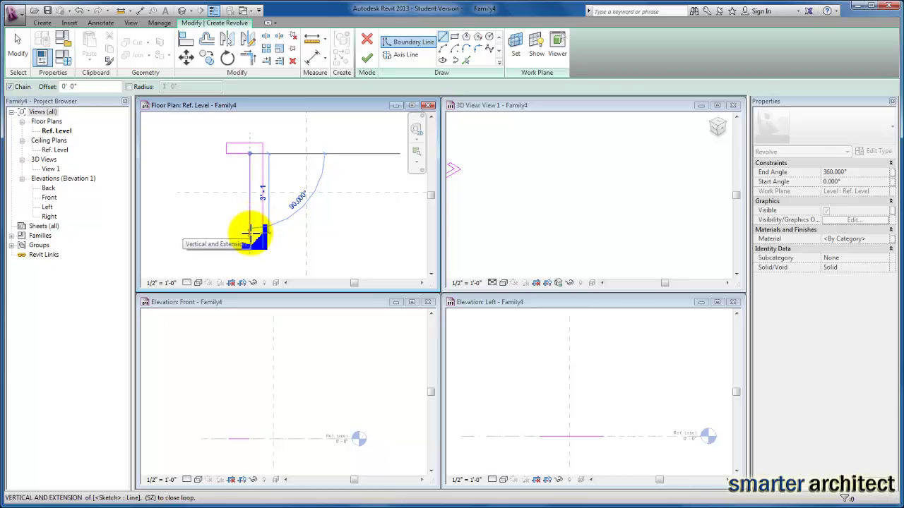
{"action": "left_click", "coordinate": [250, 233]}
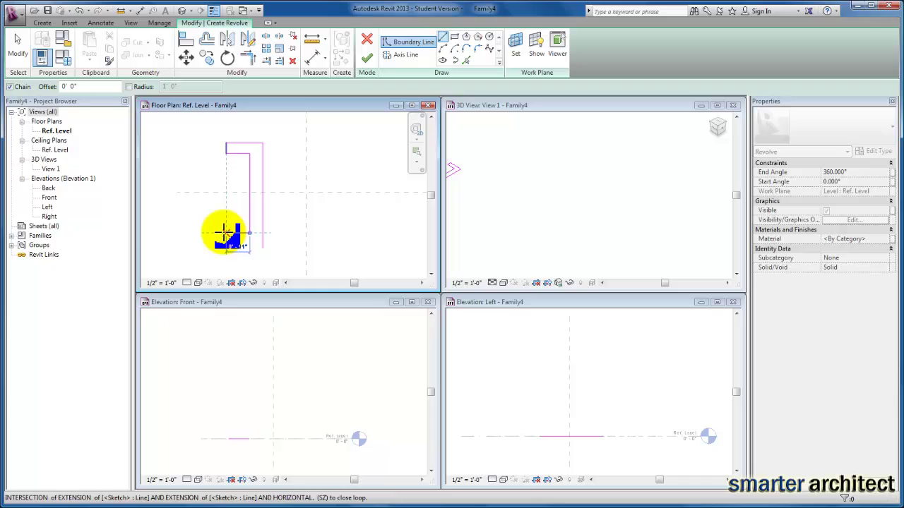
{"action": "left_click", "coordinate": [226, 233]}
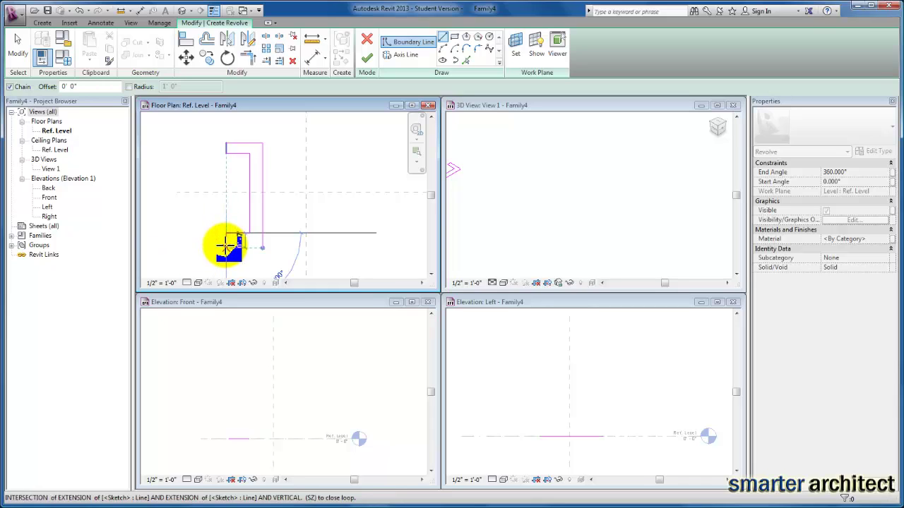
{"action": "left_click", "coordinate": [225, 244]}
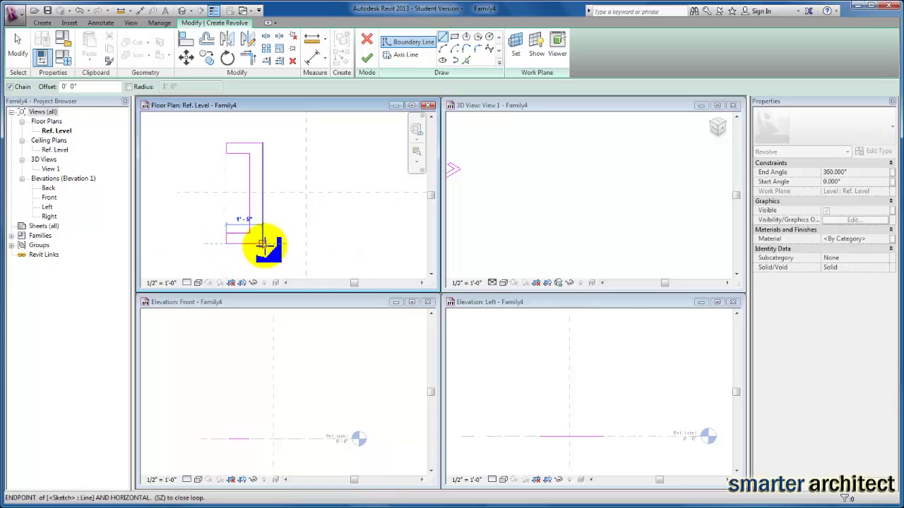
{"action": "left_click", "coordinate": [262, 244]}
{"action": "scroll", "coordinate": [289, 248], "scroll_direction": "up", "scroll_amount": 1}
{"action": "scroll", "coordinate": [286, 238], "scroll_direction": "down", "scroll_amount": 1}
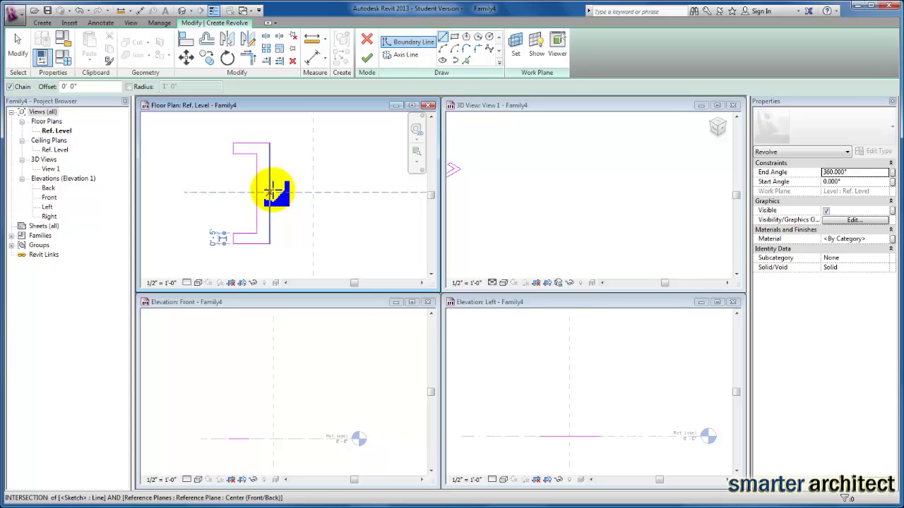
{"action": "scroll", "coordinate": [304, 189], "scroll_direction": "down", "scroll_amount": 1}
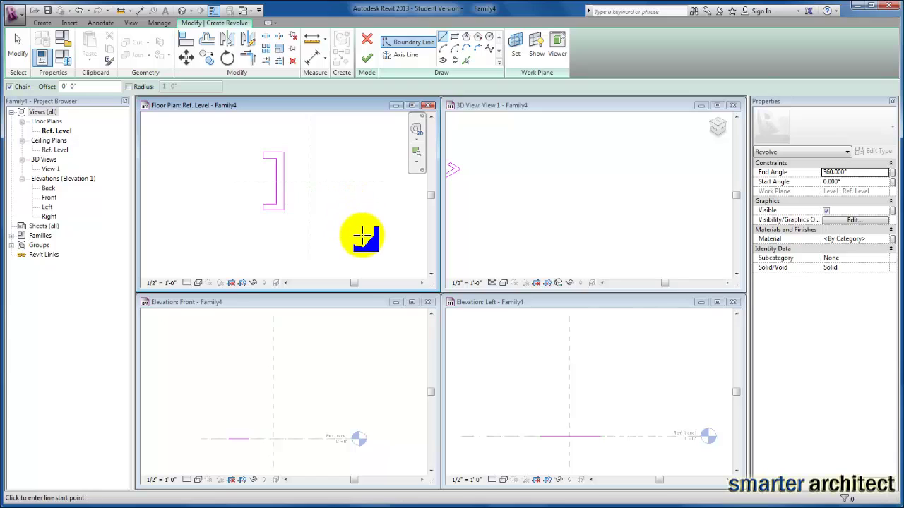
Draw a vertical axis line along the Center (Left/Right) reference plane.
{"action": "left_click", "coordinate": [405, 59]}
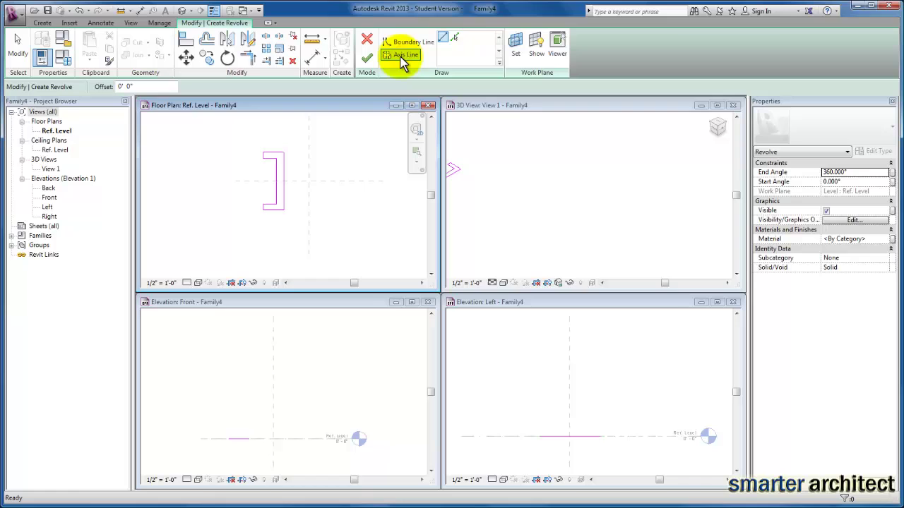
{"action": "left_click", "coordinate": [309, 118]}
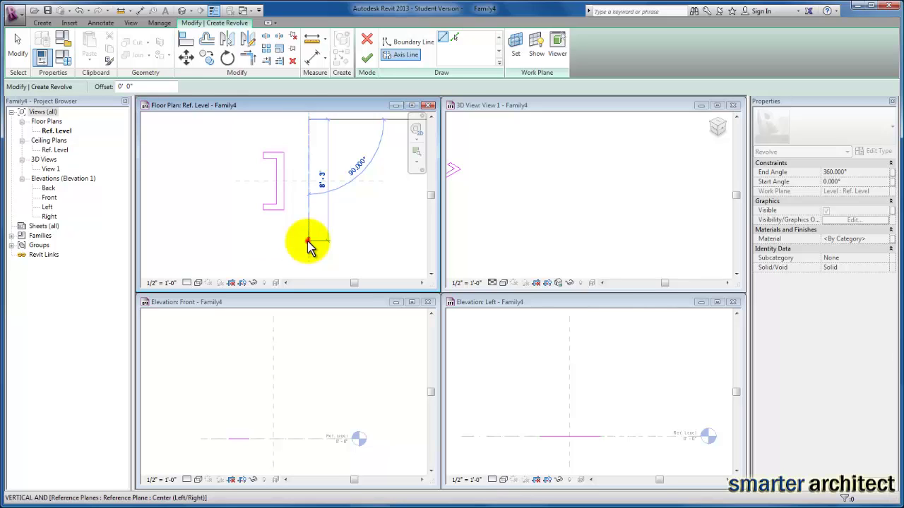
{"action": "left_click", "coordinate": [308, 242]}
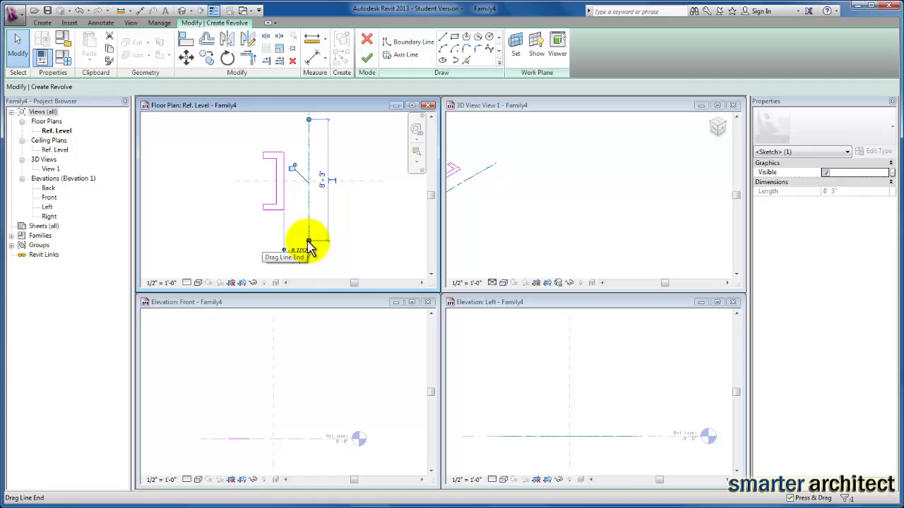
{"action": "left_click", "coordinate": [366, 248]}
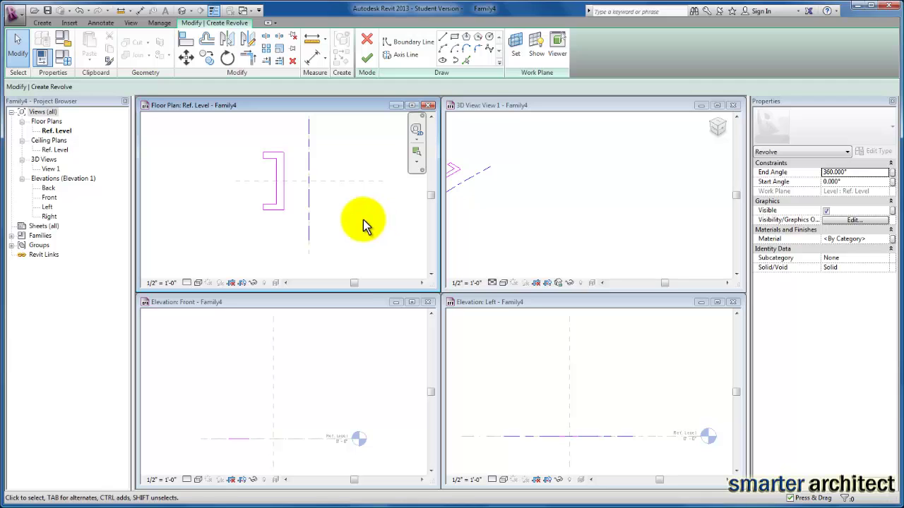
Finish the sketch to create the 360° spool-shaped revolve, then orbit and select it.
{"action": "left_click", "coordinate": [368, 60]}
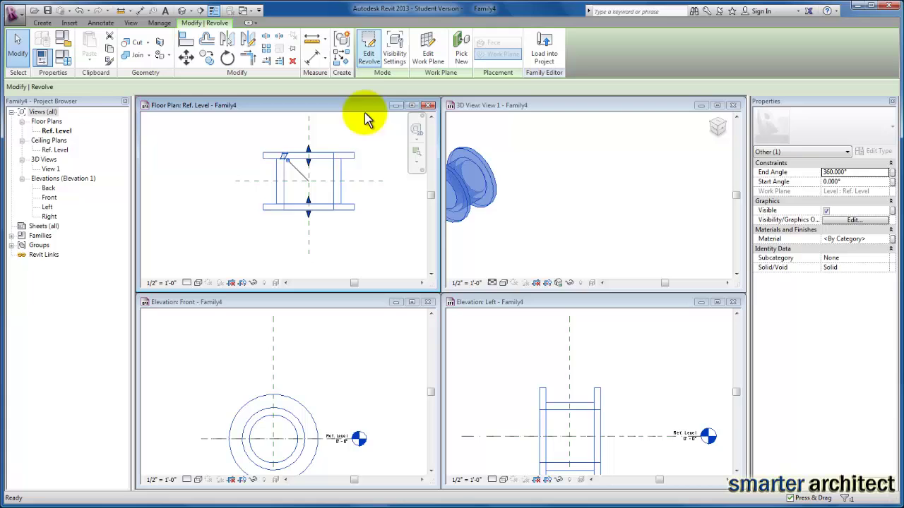
{"action": "mouse_move", "coordinate": [529, 184]}
{"action": "middle_mouse_down", "text": "shift"}
{"action": "mouse_move", "coordinate": [632, 185]}
{"action": "mouse_move", "coordinate": [590, 194]}
{"action": "mouse_move", "coordinate": [529, 177]}
{"action": "middle_mouse_up", "text": "shift"}
{"action": "left_click", "coordinate": [484, 174]}
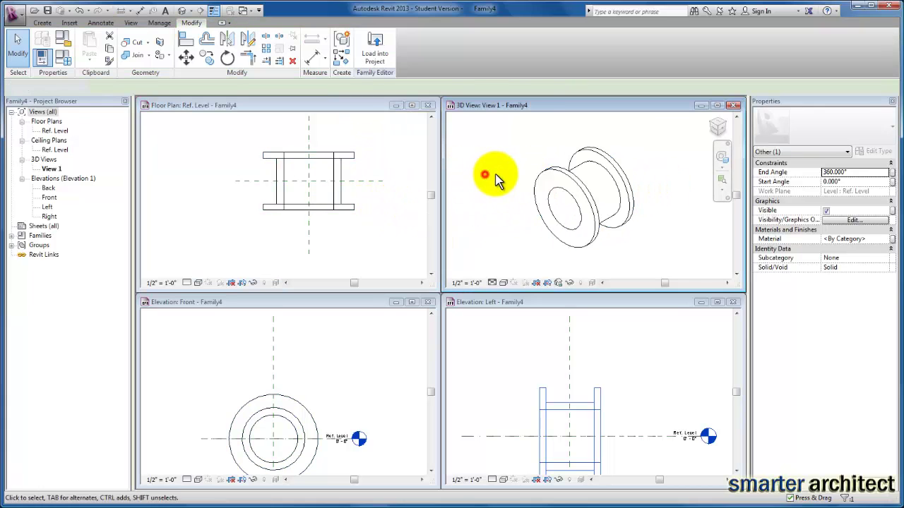
{"action": "middle_click_drag", "start_coordinate": [551, 215], "coordinate": [616, 237], "text": "shift"}
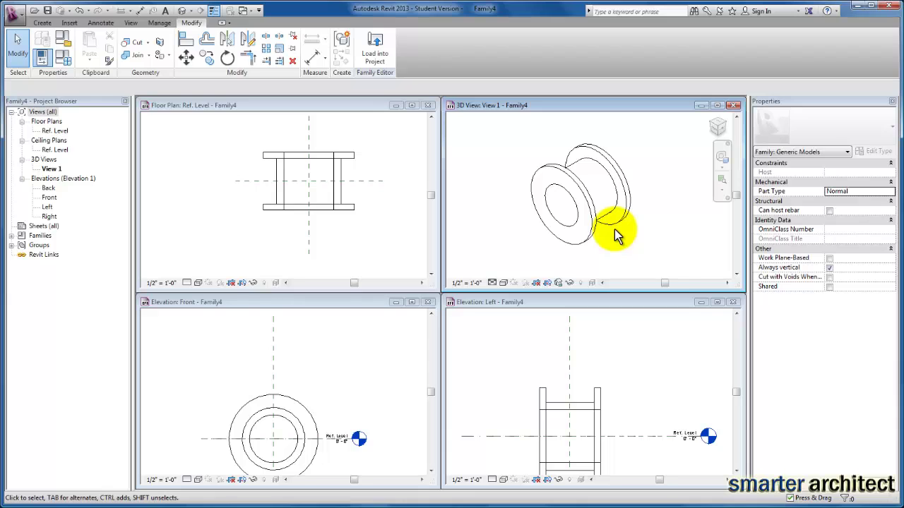
{"action": "left_click", "coordinate": [582, 191]}
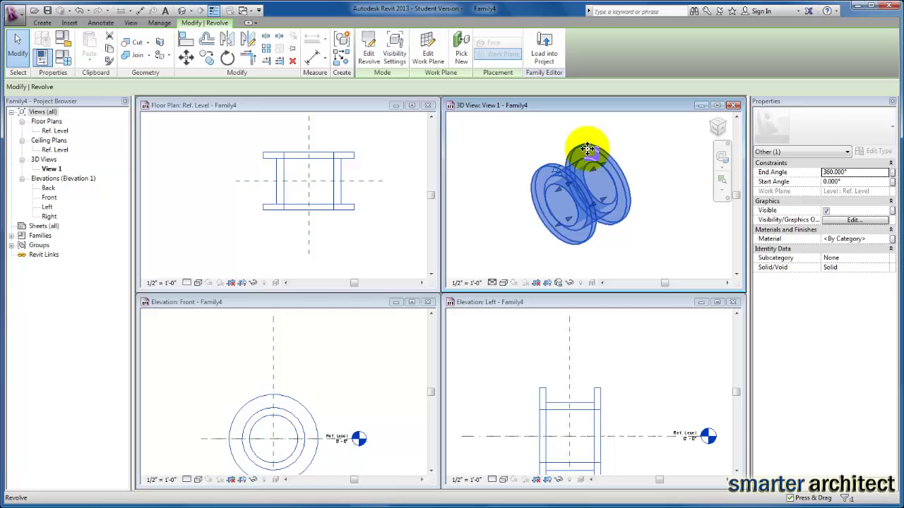
{"action": "middle_click_drag", "start_coordinate": [587, 148], "coordinate": [557, 134], "text": "shift"}
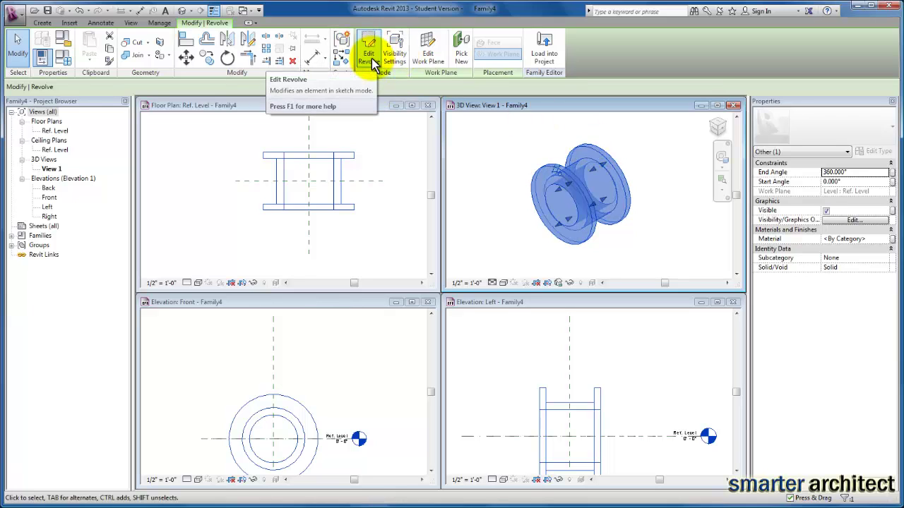
Edit the revolve, shift the whole C-profile left away from the axis, and finish.
{"action": "left_click", "coordinate": [369, 56]}
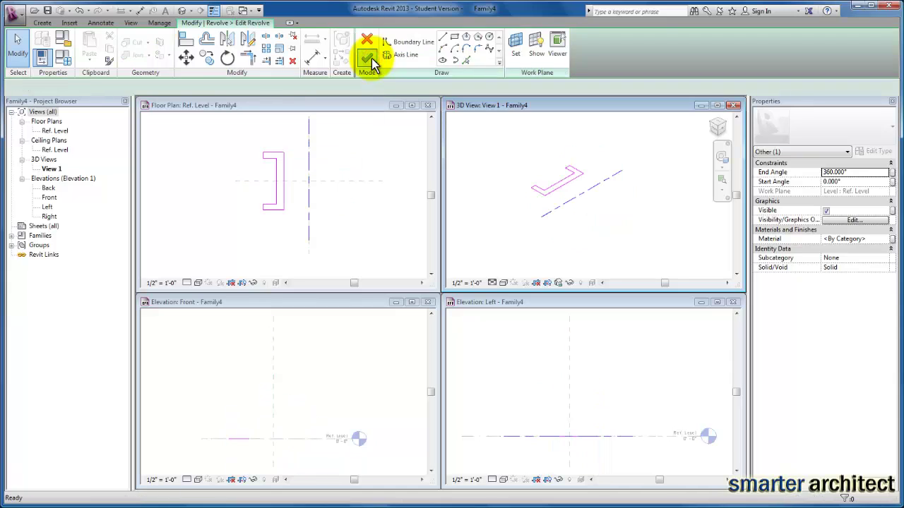
{"action": "left_click", "coordinate": [289, 164]}
{"action": "mouse_move", "coordinate": [253, 141]}
{"action": "left_mouse_down"}
{"action": "mouse_move", "coordinate": [299, 236]}
{"action": "mouse_move", "coordinate": [295, 227]}
{"action": "left_mouse_up"}
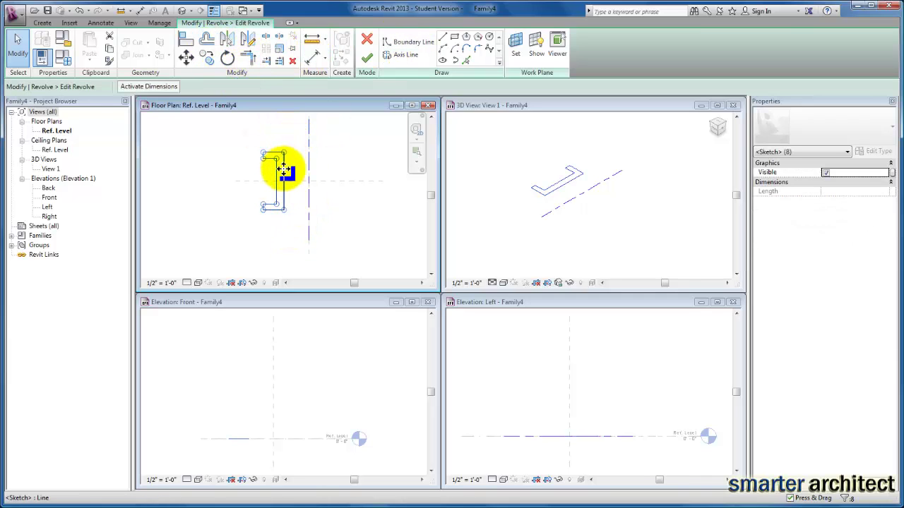
{"action": "left_click_drag", "start_coordinate": [279, 178], "coordinate": [264, 172]}
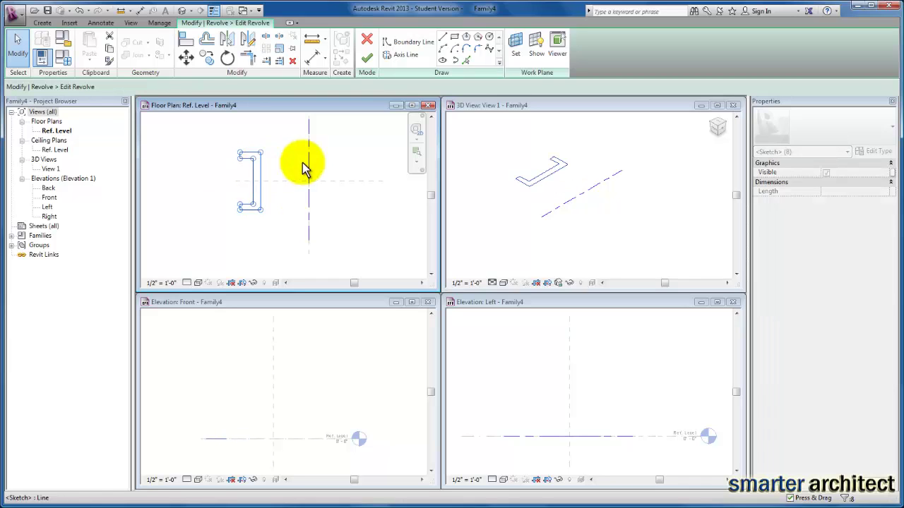
{"action": "left_click", "coordinate": [367, 58]}
{"action": "left_click", "coordinate": [665, 183]}
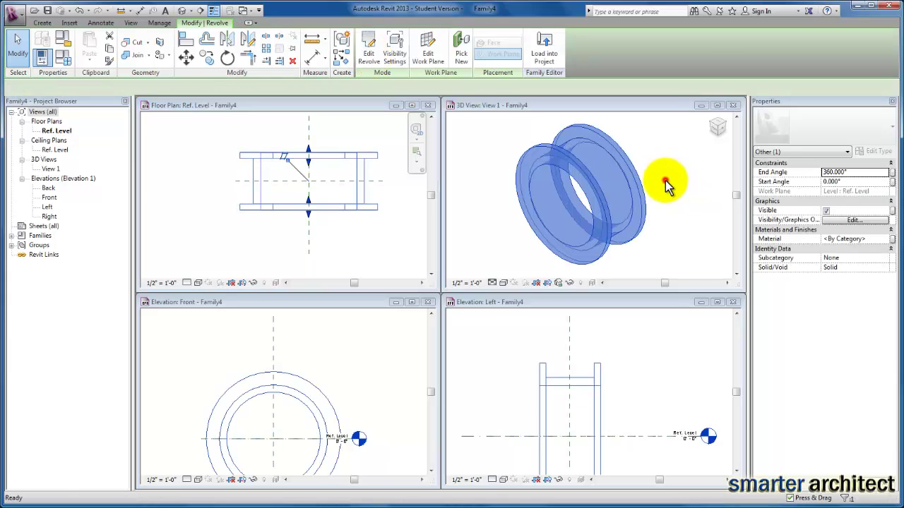
{"action": "mouse_move", "coordinate": [651, 194]}
{"action": "middle_mouse_down", "text": "shift"}
{"action": "mouse_move", "coordinate": [605, 203]}
{"action": "mouse_move", "coordinate": [641, 172]}
{"action": "mouse_move", "coordinate": [648, 179]}
{"action": "middle_mouse_up", "text": "shift"}
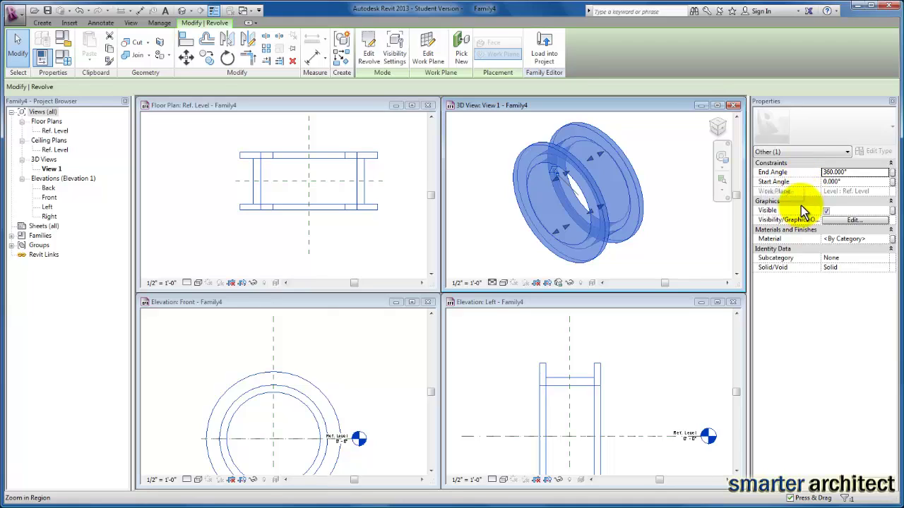
Set the revolve's End Angle to 180° in Properties.
{"action": "left_click", "coordinate": [865, 171]}
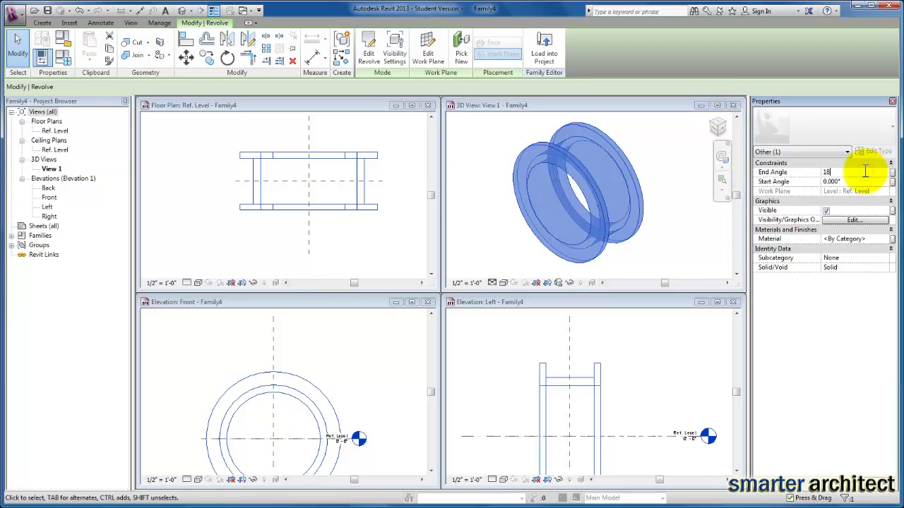
{"action": "type", "text": "180"}
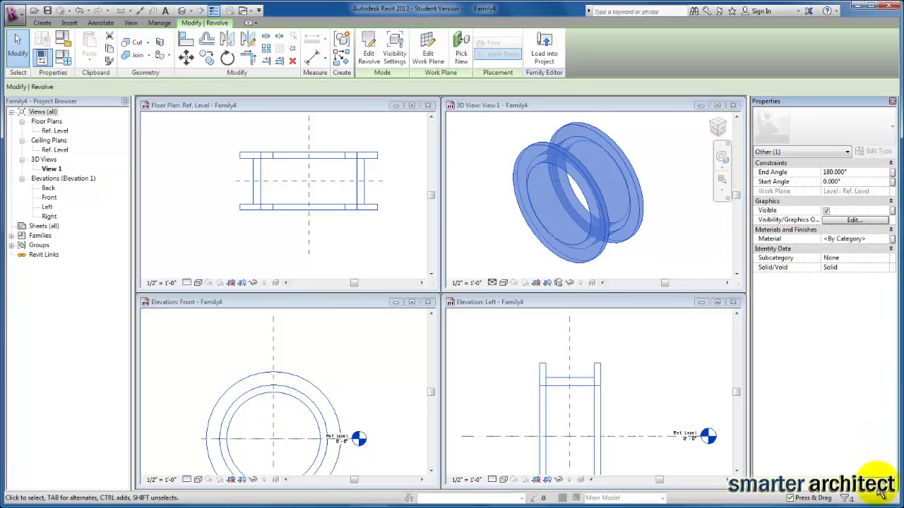
{"action": "left_click", "coordinate": [632, 223]}
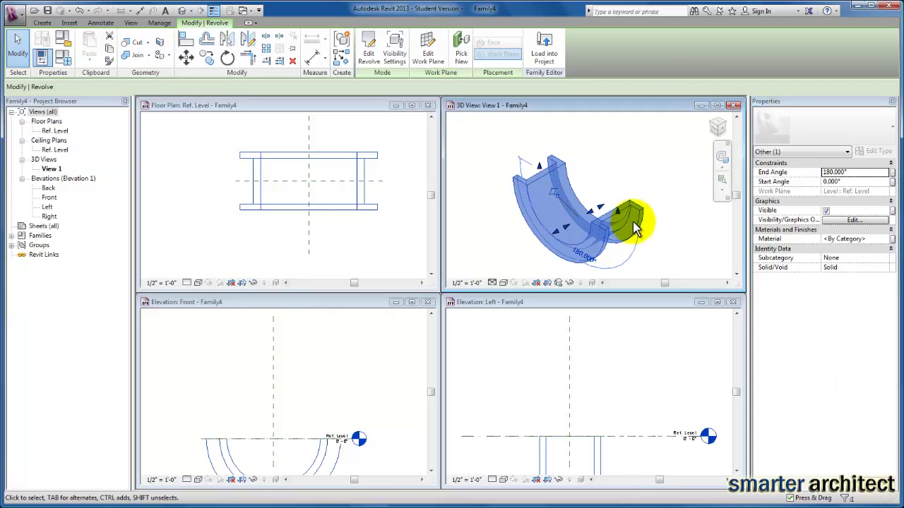
{"action": "left_click_drag", "start_coordinate": [517, 185], "coordinate": [519, 178]}
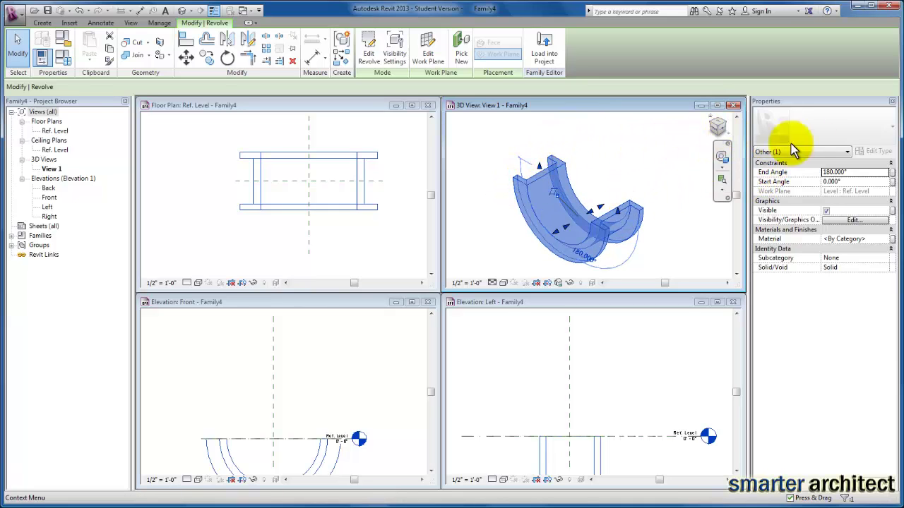
Change the End Angle to -180° so the half revolve arches above the level.
{"action": "left_click", "coordinate": [829, 174]}
{"action": "left_click", "coordinate": [828, 176]}
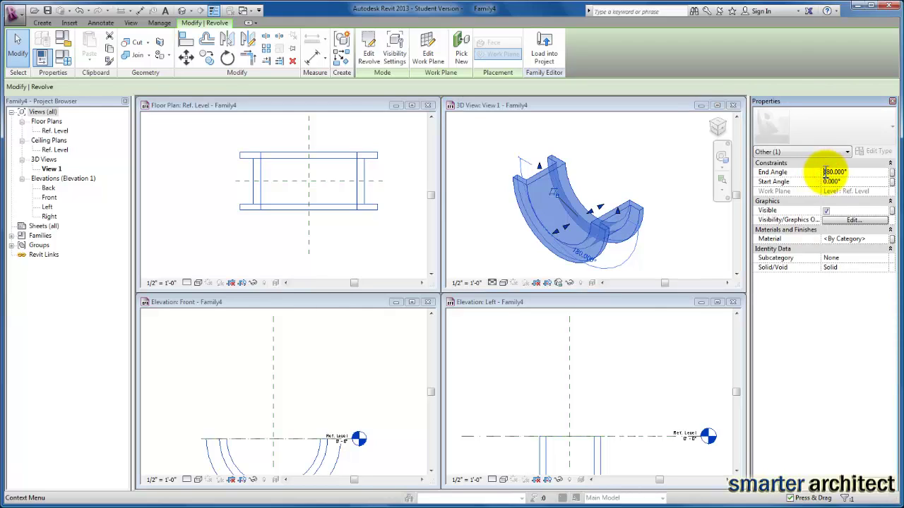
{"action": "type", "text": "-180"}
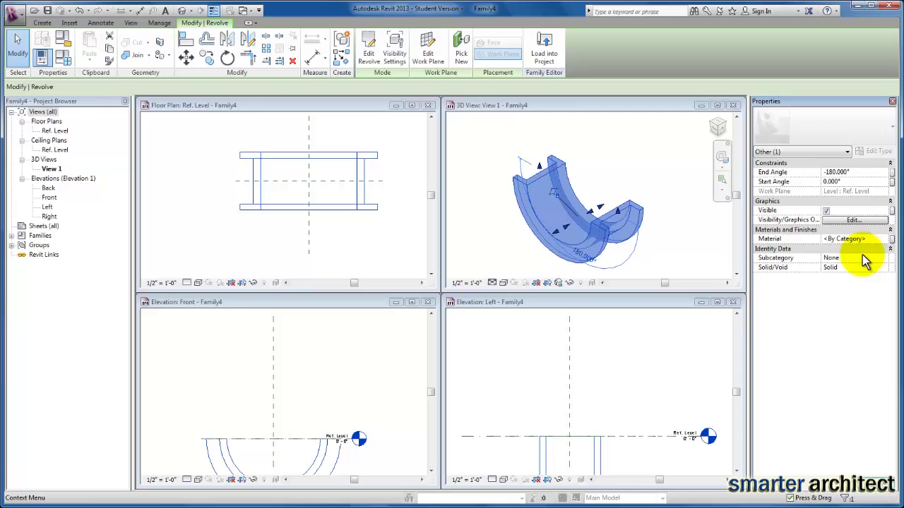
{"action": "key", "text": "Return"}
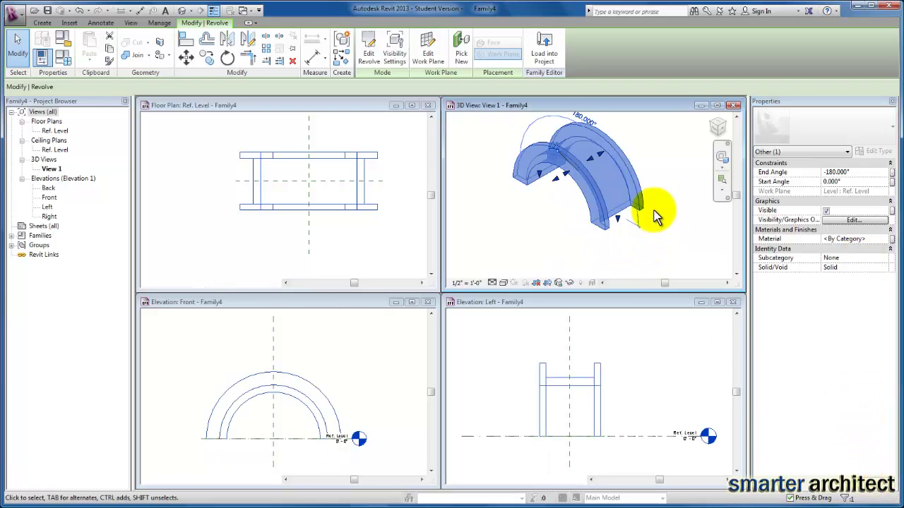
{"action": "middle_click_drag", "start_coordinate": [656, 202], "coordinate": [638, 228], "text": "shift"}
{"action": "left_click", "coordinate": [514, 231]}
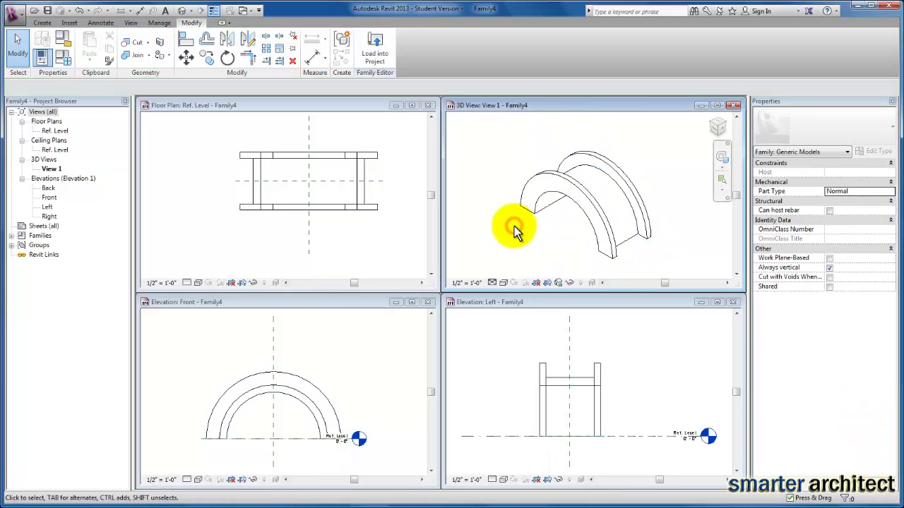
{"action": "left_click", "coordinate": [523, 206]}
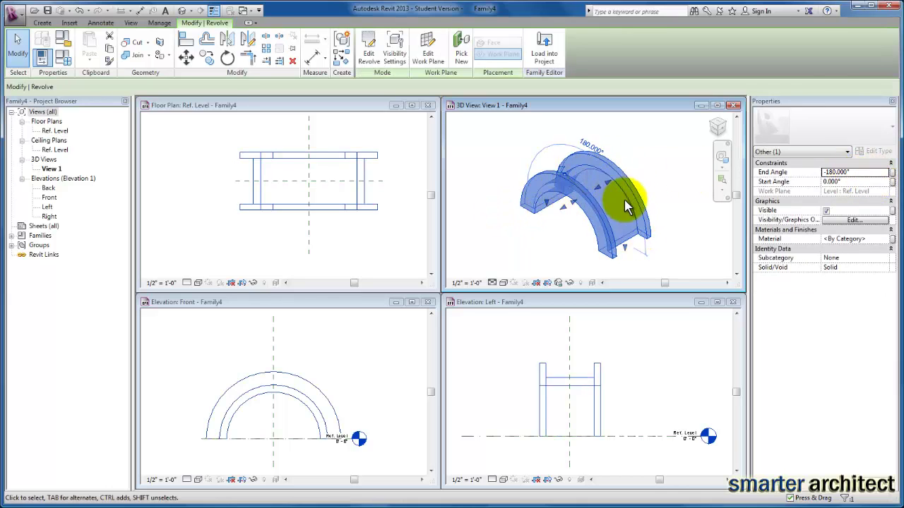
Set the End Angle to 90°, then reopen and re-finish the revolve sketch unchanged.
{"action": "left_click", "coordinate": [867, 172]}
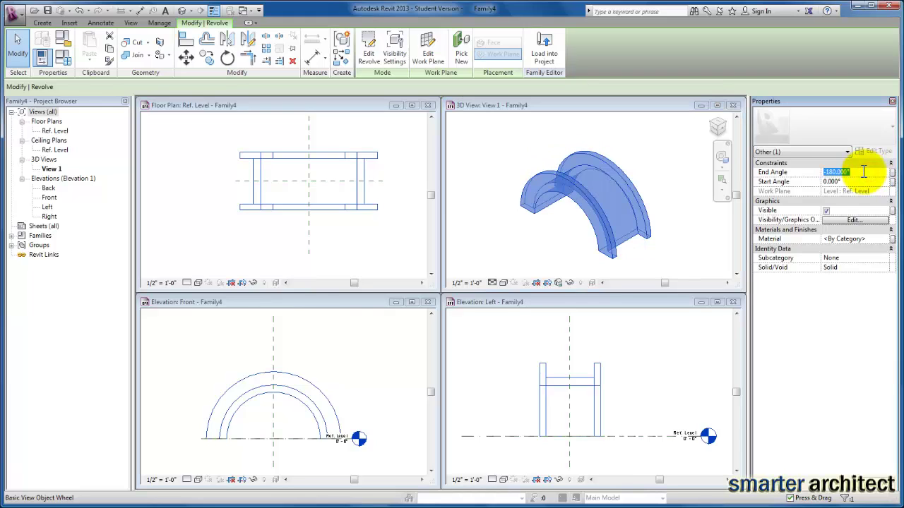
{"action": "key", "text": "Return"}
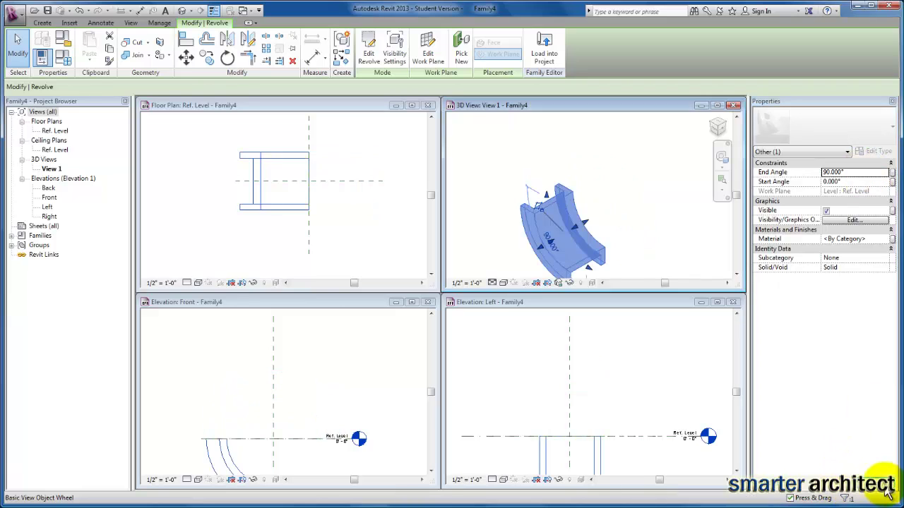
{"action": "middle_click_drag", "start_coordinate": [624, 240], "coordinate": [638, 203]}
{"action": "left_click", "coordinate": [611, 190]}
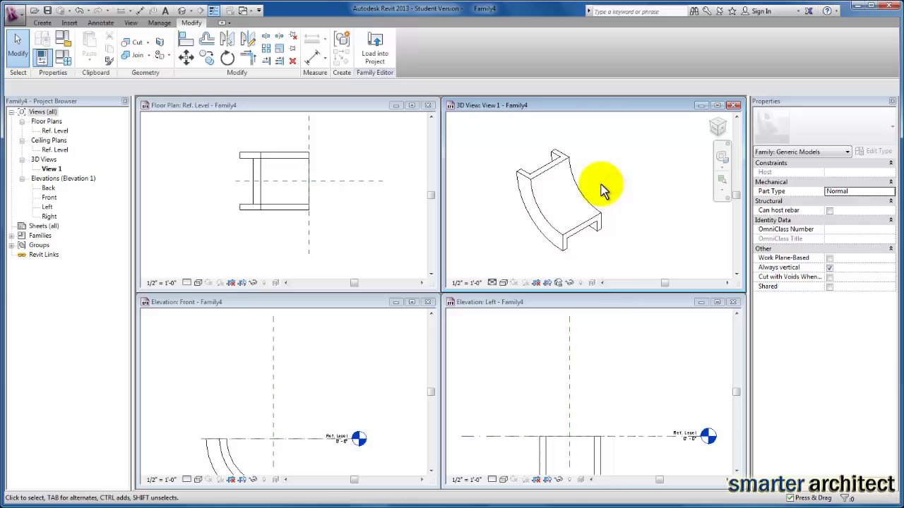
{"action": "left_click", "coordinate": [562, 225]}
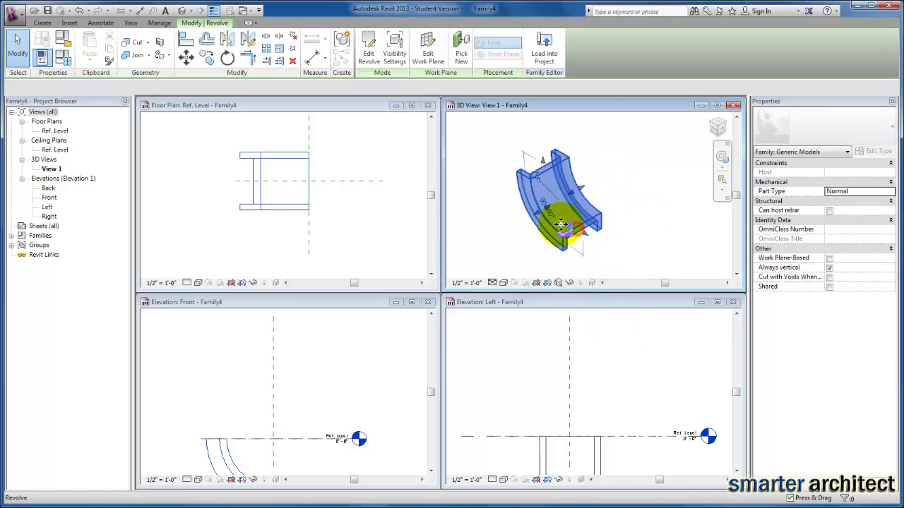
{"action": "left_click", "coordinate": [368, 53]}
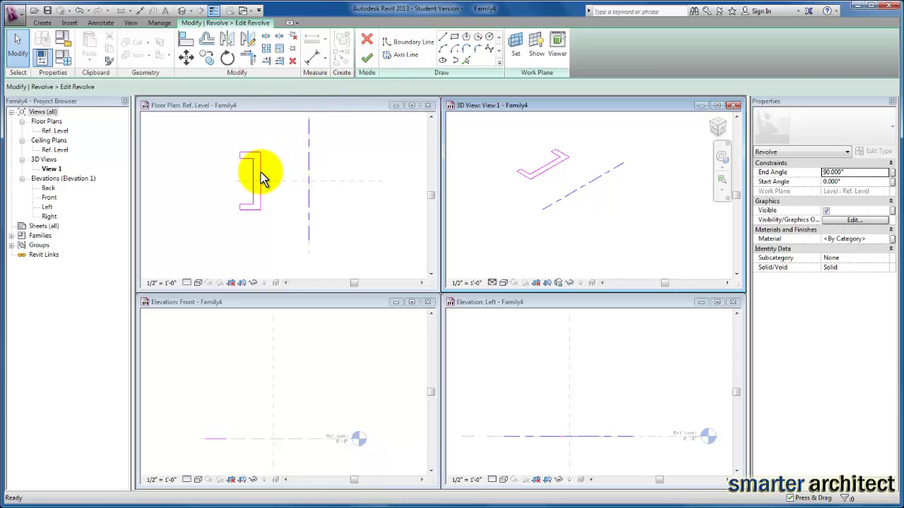
{"action": "left_click", "coordinate": [368, 58]}
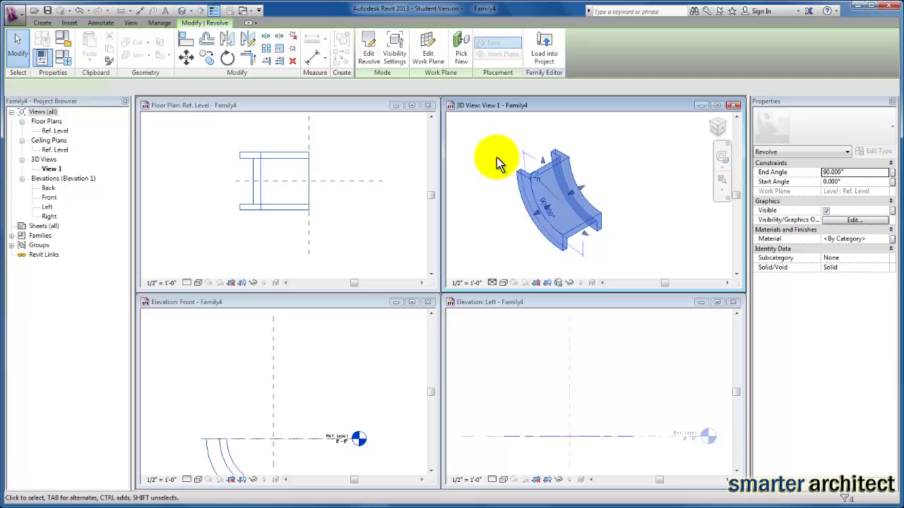
{"action": "left_click", "coordinate": [510, 206]}
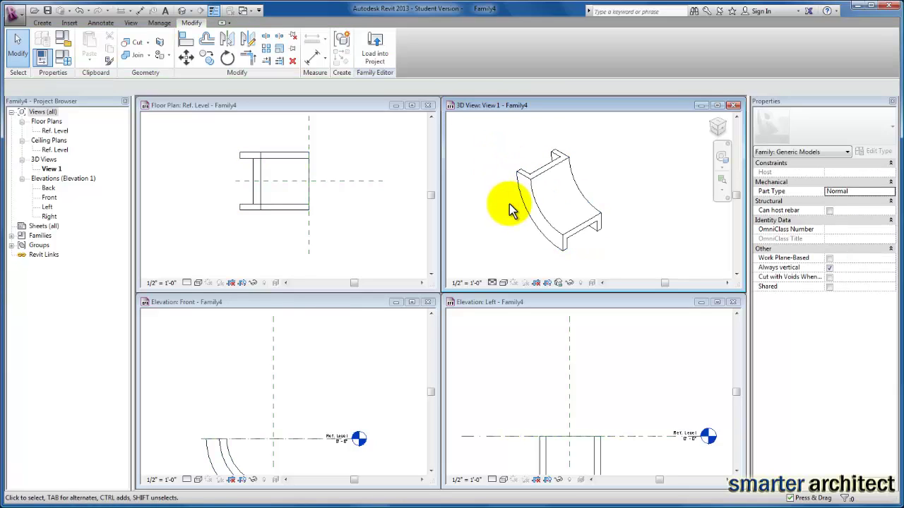